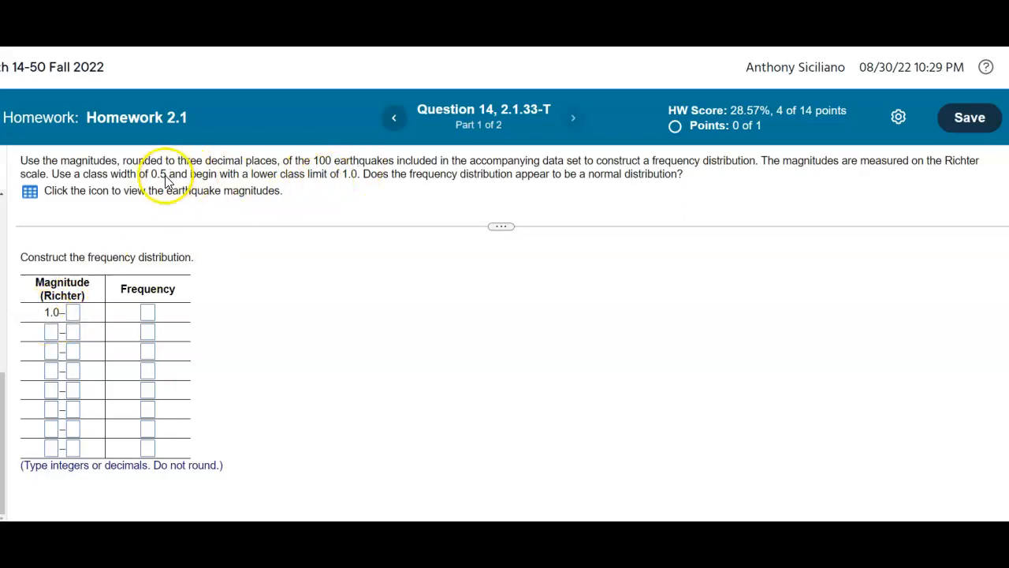
Fill in the lower class limits of the second through eighth classes as 1.5, 2.0, 2.5, 3.0, 3.5, 4.0 and 4.5
left_click(50, 332)
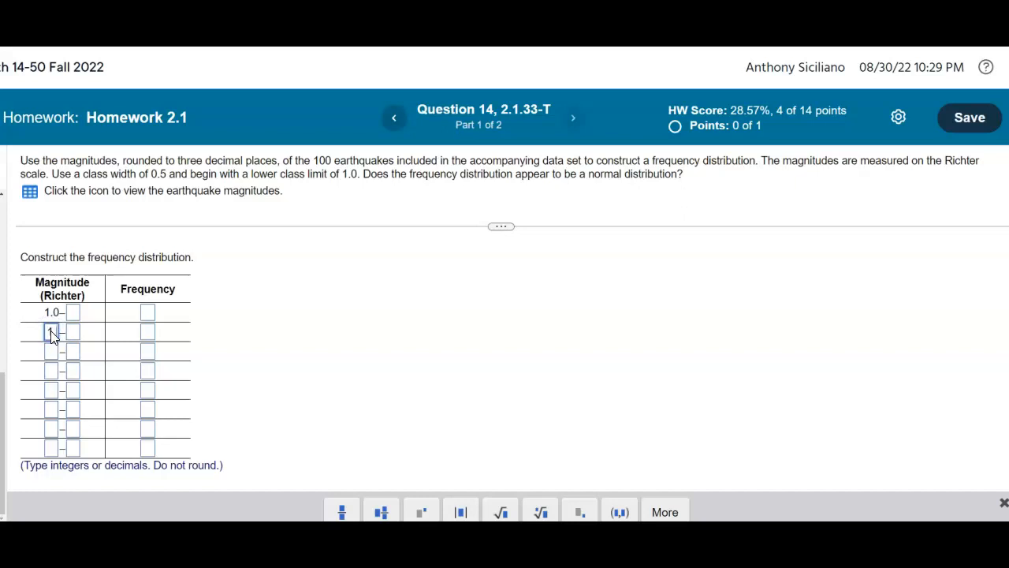
left_click(50, 352)
left_click(51, 370)
type("2.5")
left_click(51, 388)
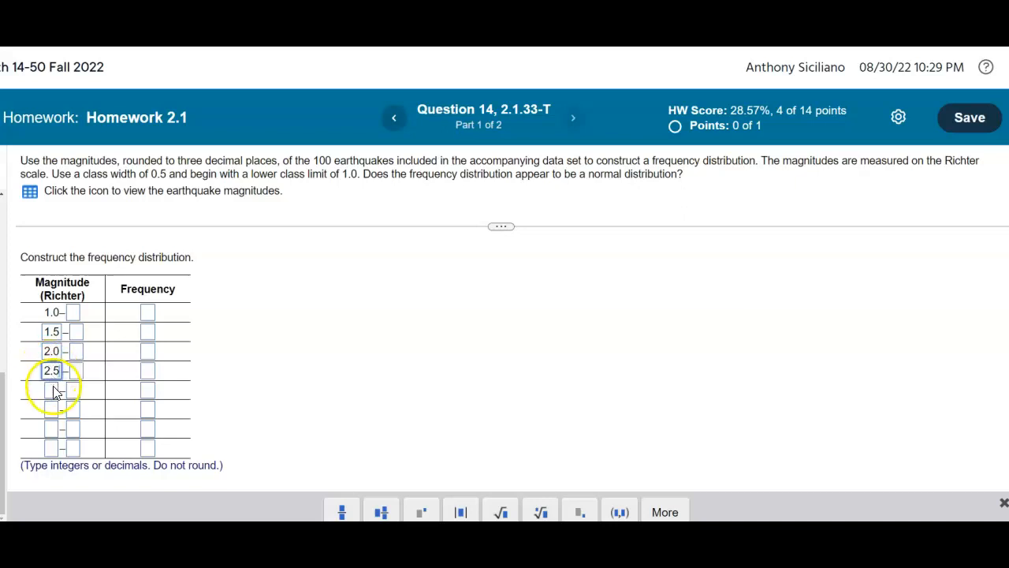
type("3.0")
left_click(50, 406)
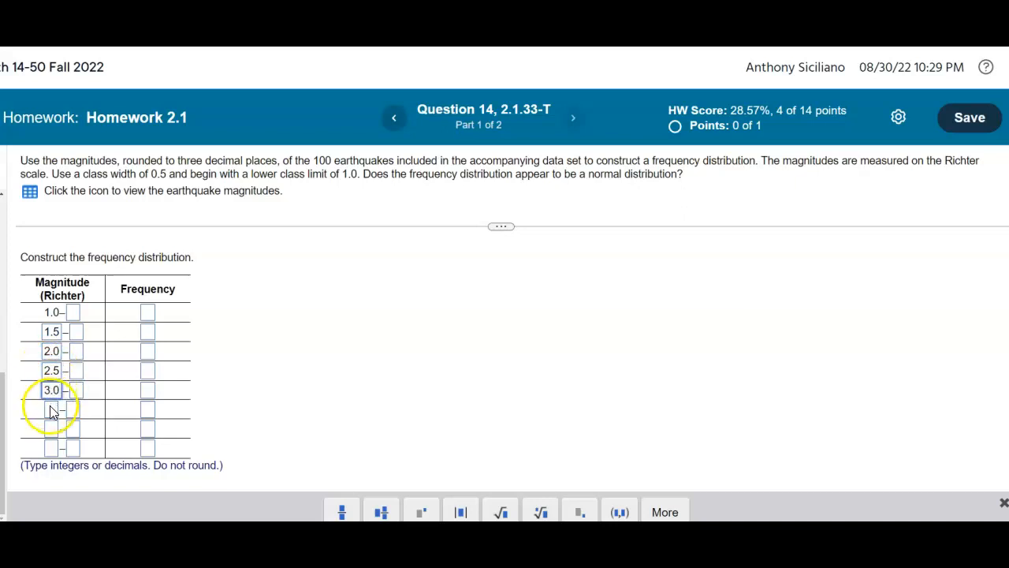
type("3.5")
left_click(52, 426)
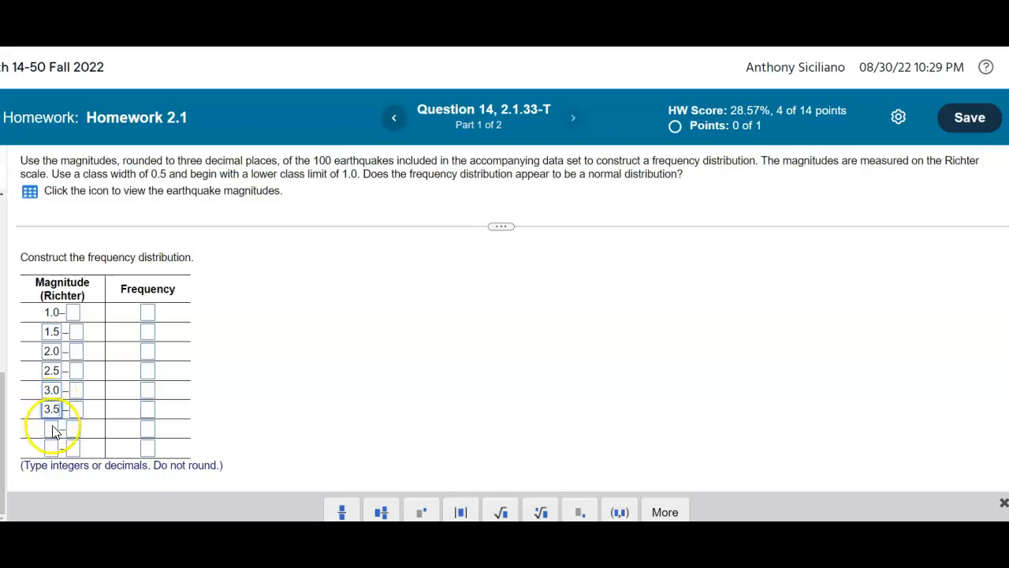
type("4.0")
left_click(51, 449)
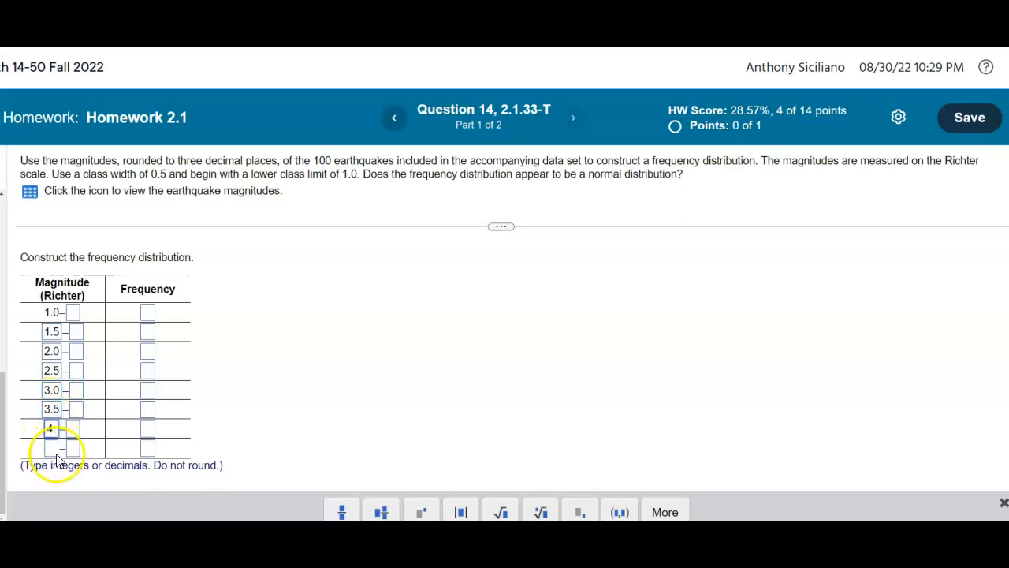
type("4.5")
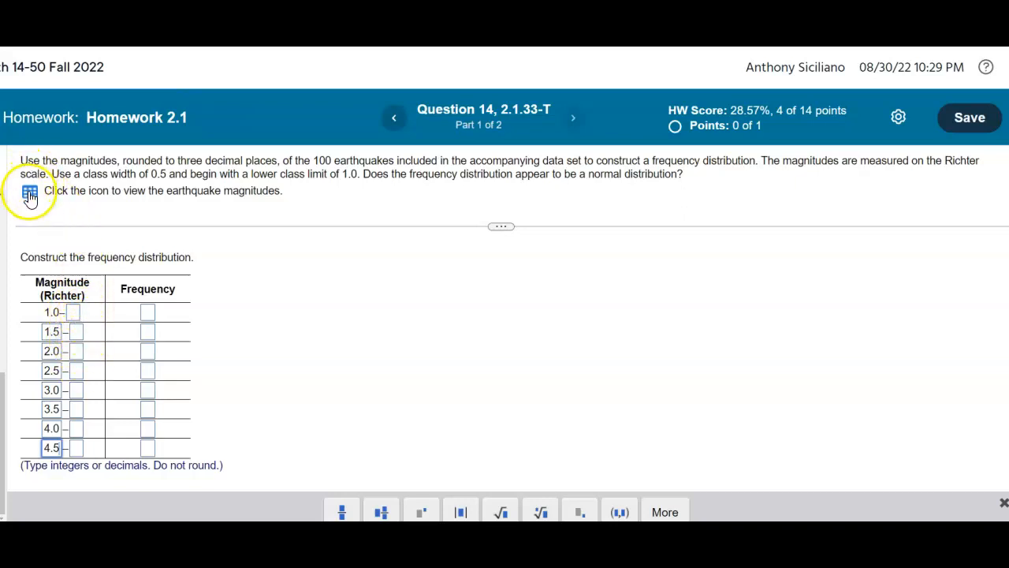
Check the rounding instruction and the earthquake data, and enter upper class limits 1.499 and 1.999 for the first two classes
left_click_drag(124, 158, 273, 161)
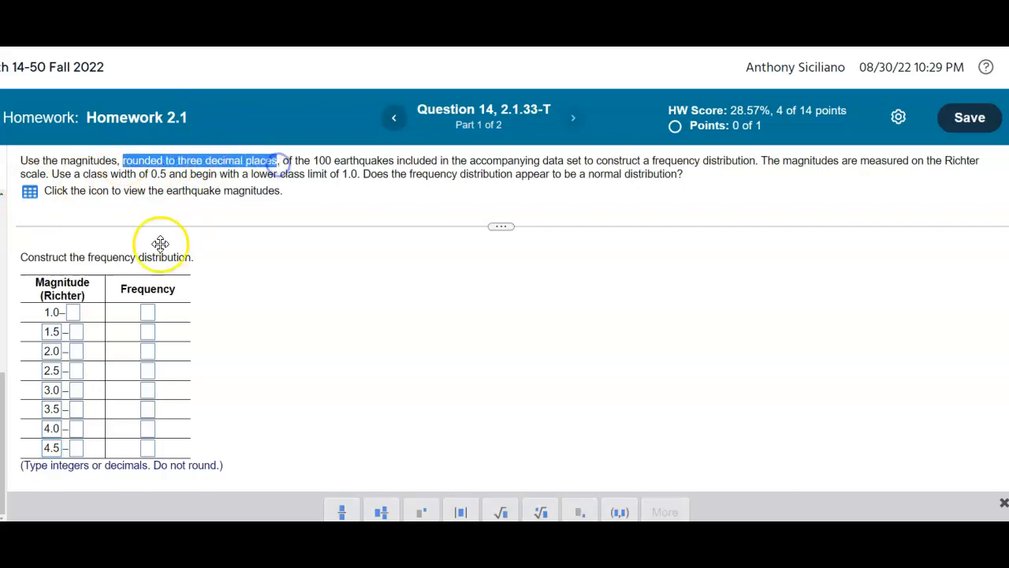
left_click(31, 197)
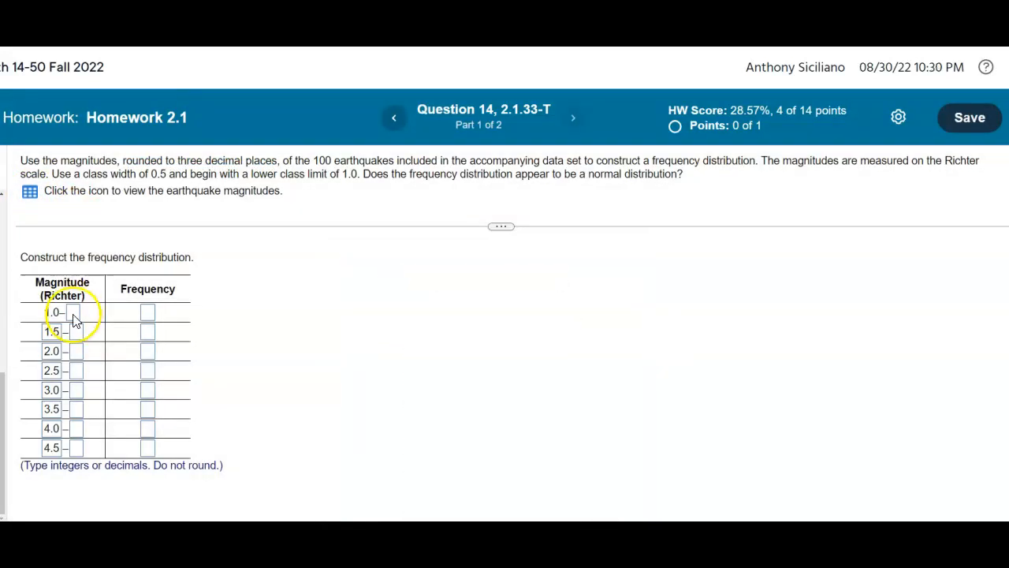
left_click(73, 314)
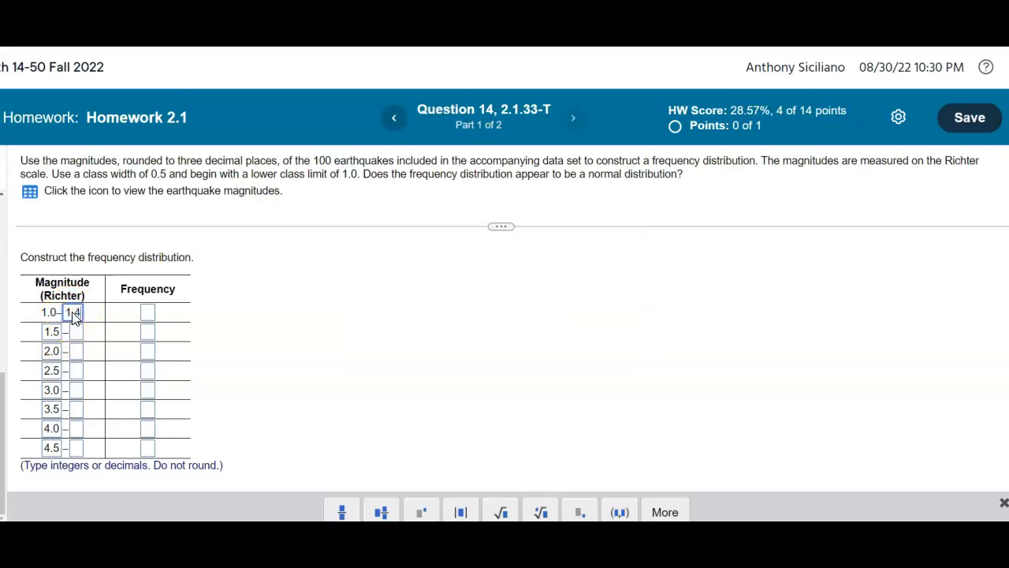
left_click(71, 515)
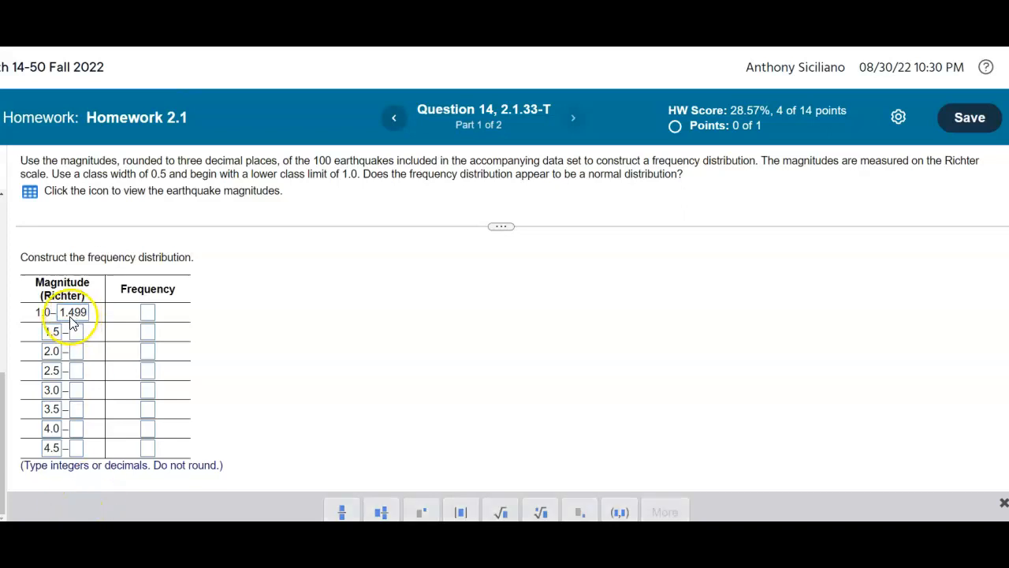
left_click(76, 333)
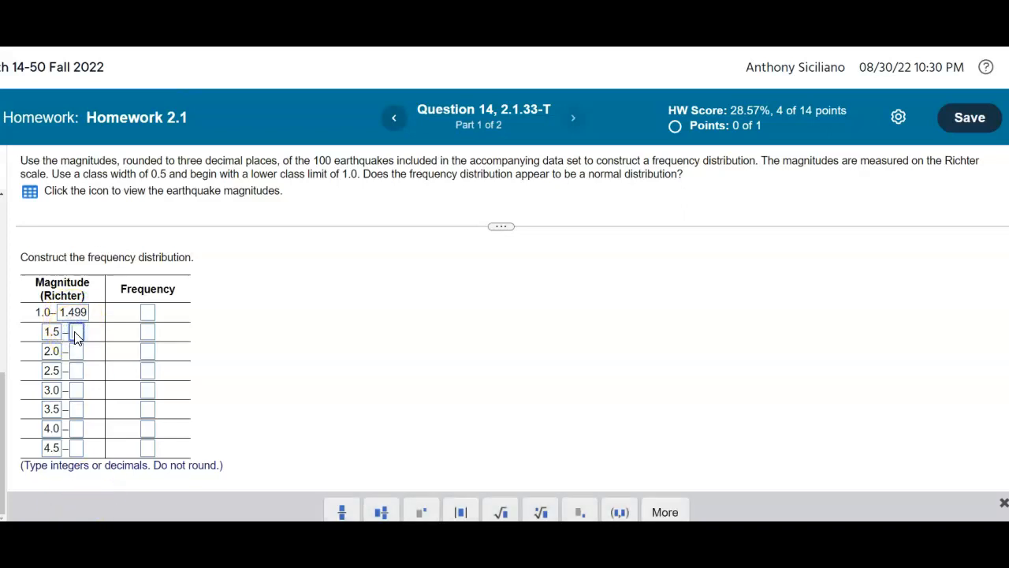
Switch to the Wabbitemu TI-84 calculator and compute 1.999+.5 for the next upper class limit
left_click(487, 478)
left_click(554, 519)
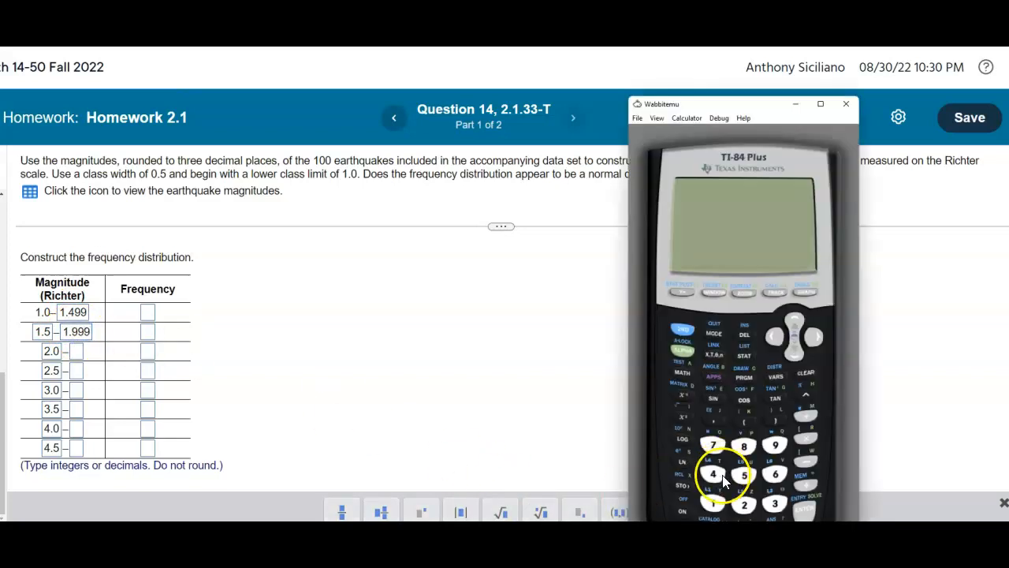
left_click(686, 512)
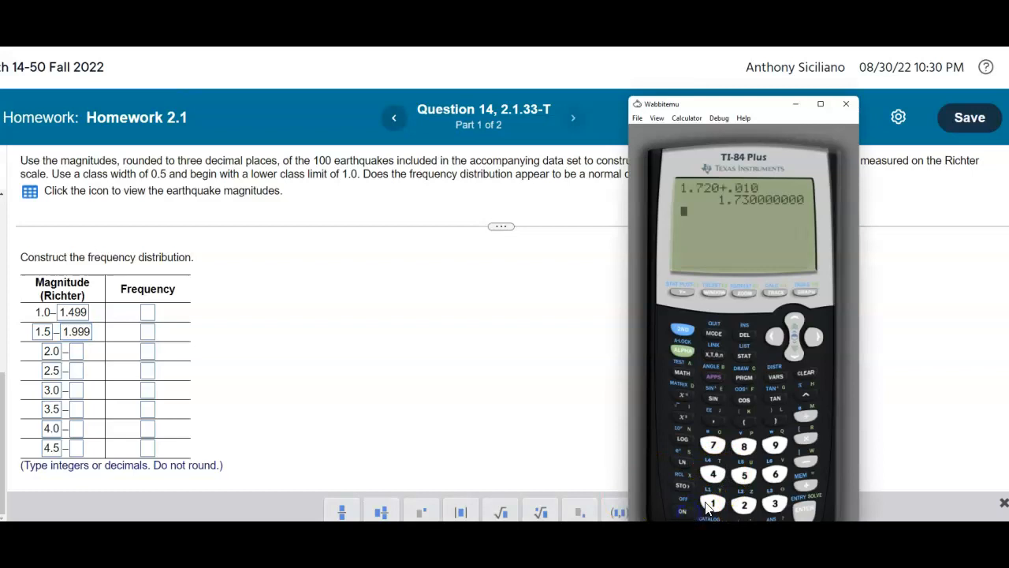
left_click(776, 445)
left_click(804, 481)
left_click(745, 528)
left_click(744, 474)
left_click(804, 511)
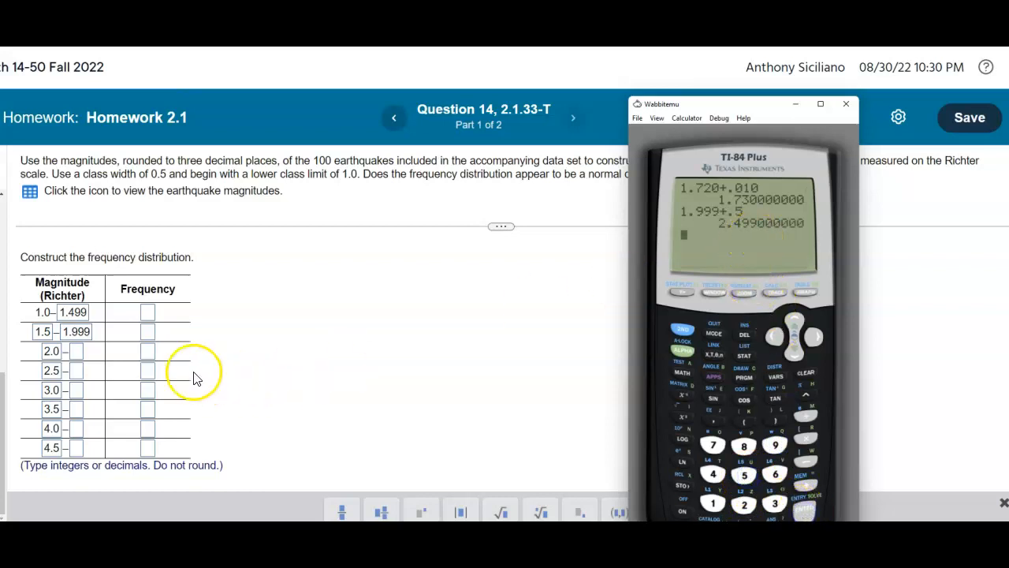
Back in the homework table, enter upper class limits 2.499 and 2.999 for the classes starting at 2.0 and 2.5
left_click(79, 351)
type("2.499")
left_click(77, 371)
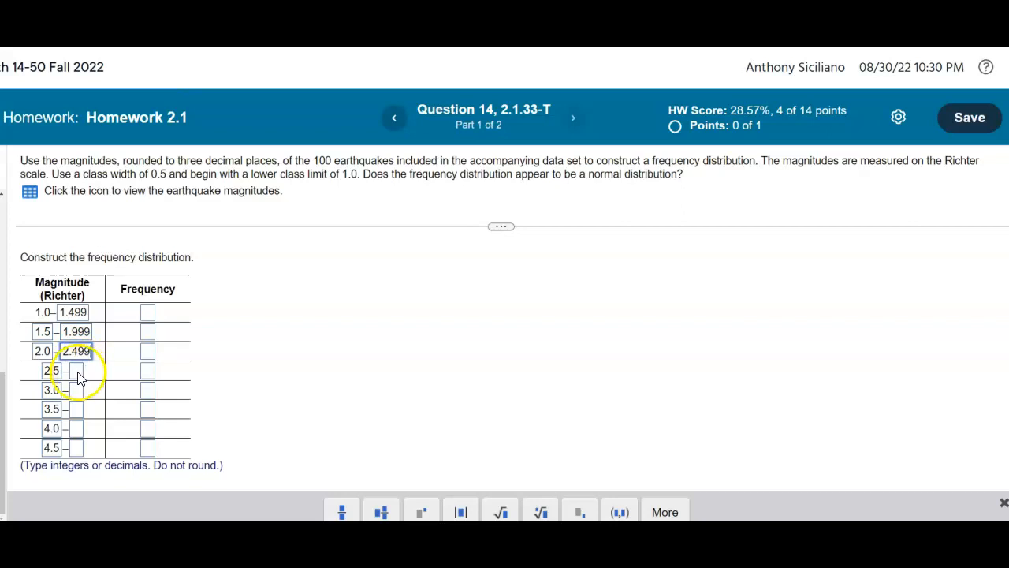
left_click(60, 380)
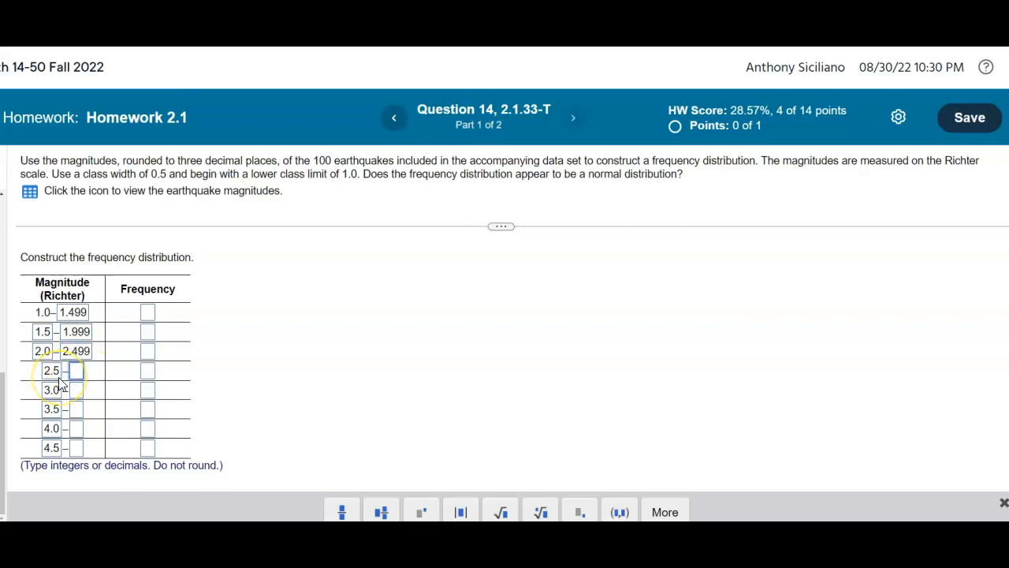
type("2.999")
Enter upper class limits 3.499, 3.999, 4.499 and 4.999 for the last four classes
left_click(79, 390)
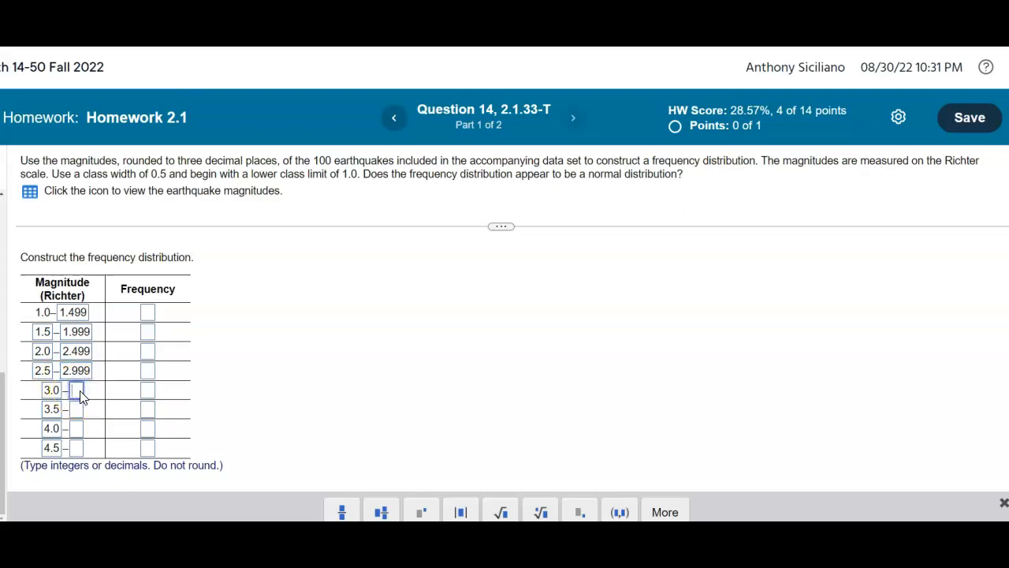
type("3.499")
left_click(79, 412)
type("3.999")
left_click(79, 428)
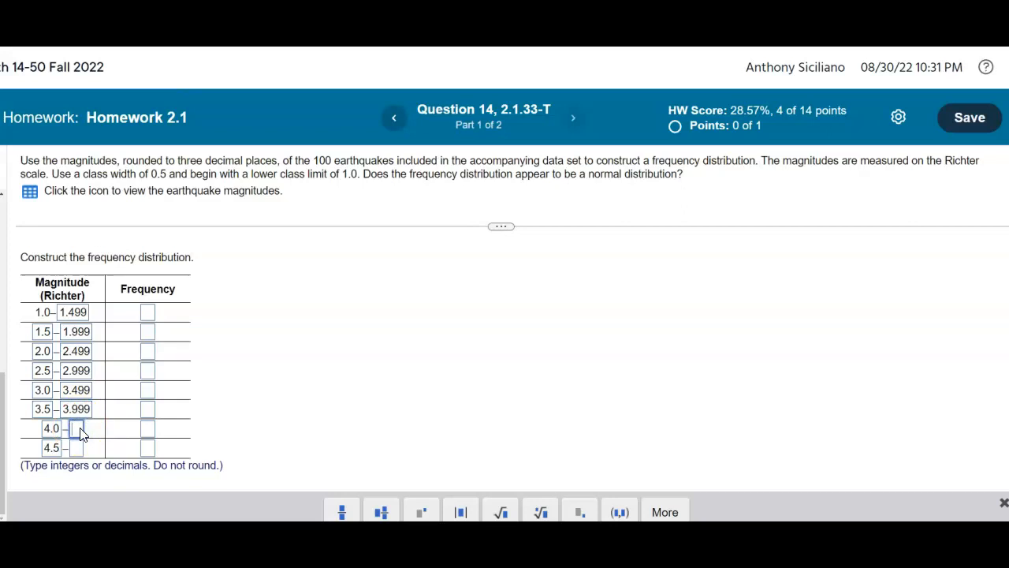
type("4.499")
left_click(77, 448)
type("4.999")
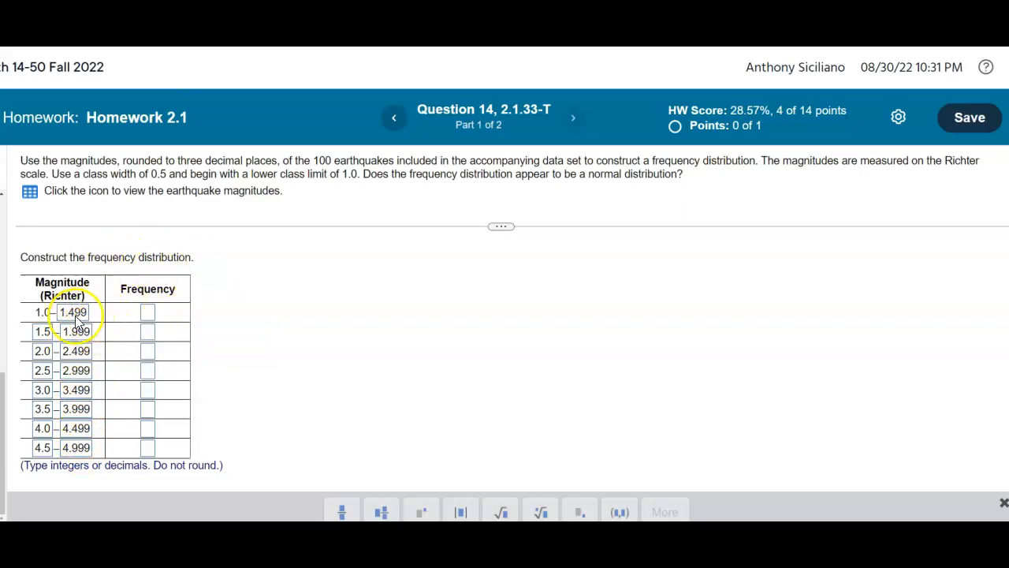
Bring up the earthquake magnitudes data set and open it in StatCrunch
left_click(29, 194)
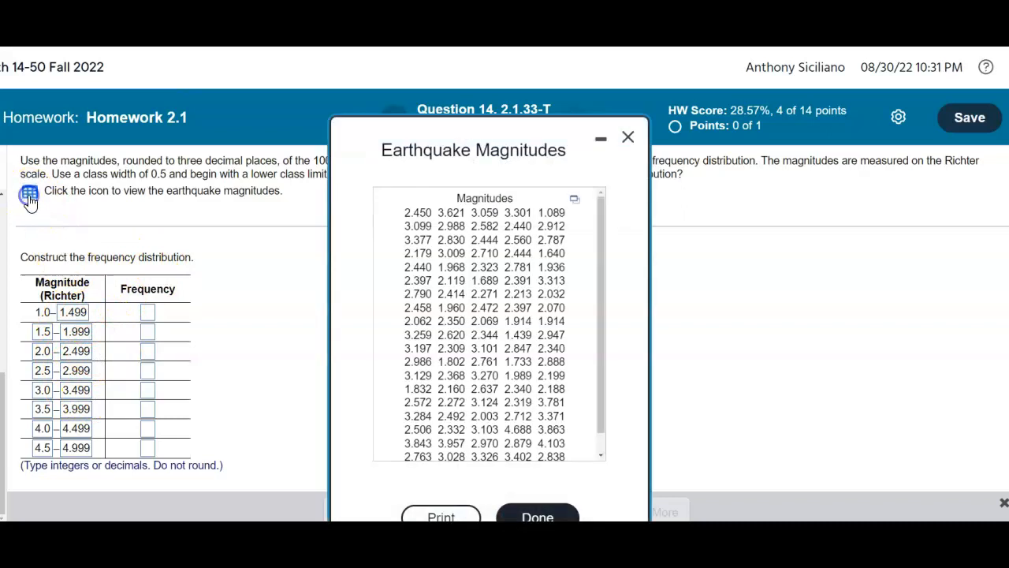
left_click(572, 200)
left_click(597, 228)
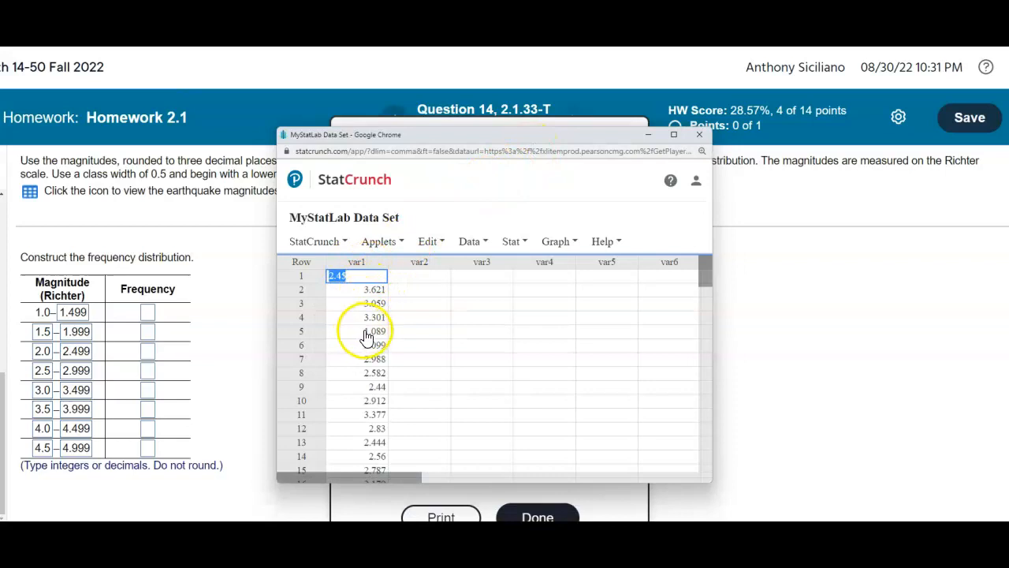
Set up a StatCrunch frequency table for var1 with Frequency as the only statistic
left_click(518, 244)
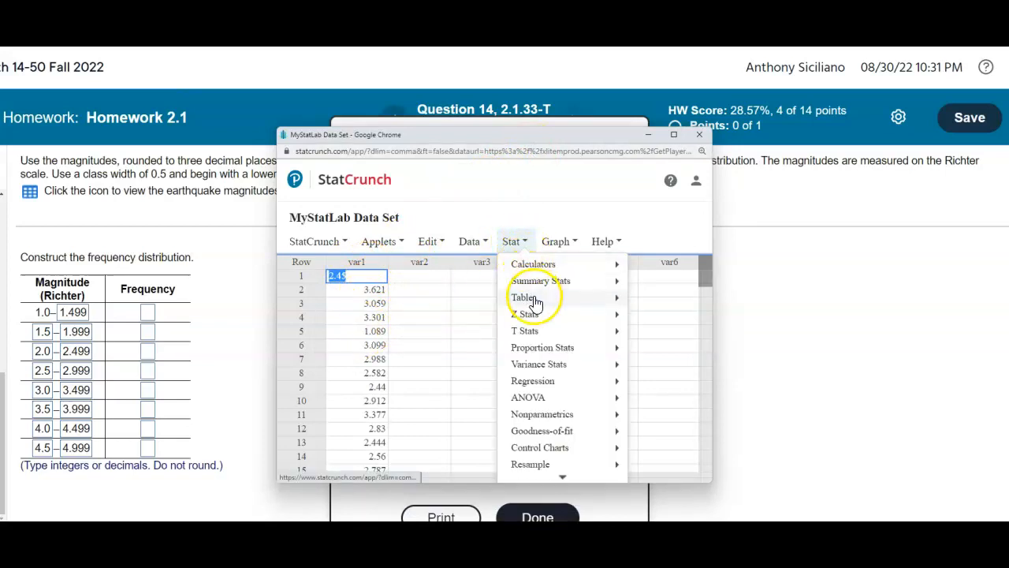
mouse_move(533, 298)
left_click(474, 304)
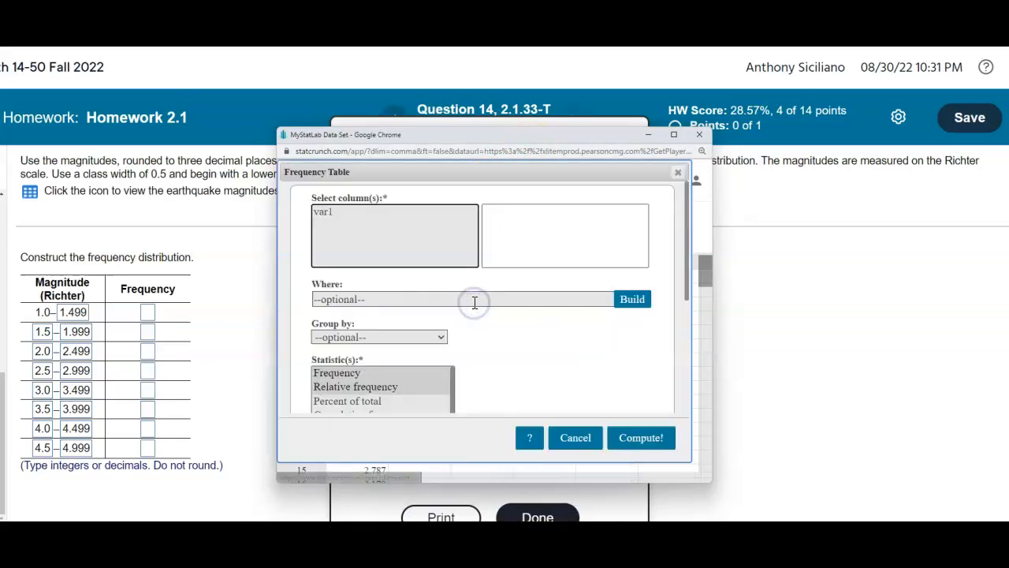
left_click(329, 212)
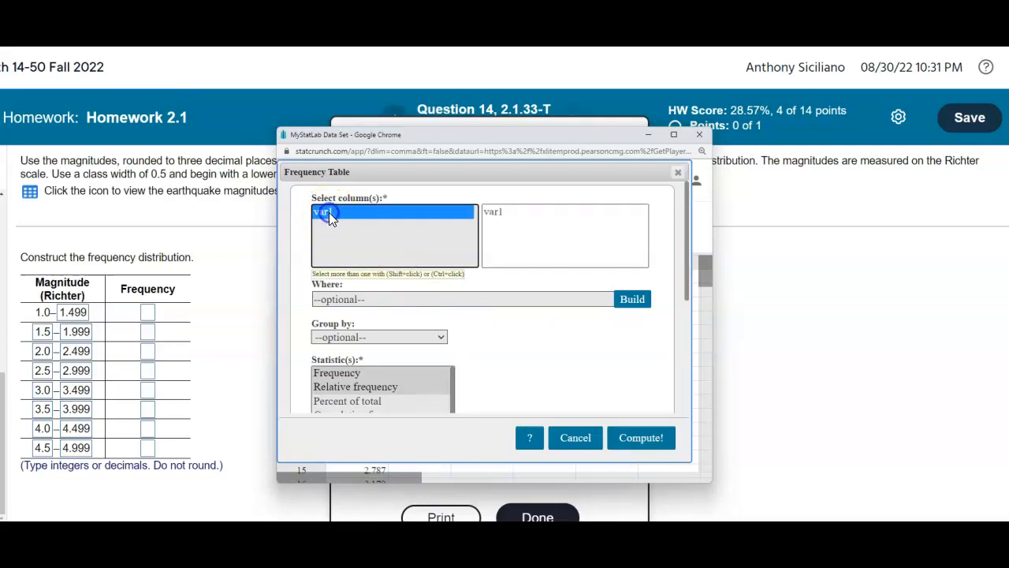
left_click(381, 371)
Bin the numerical values starting at 1.0 with width 0.5, compute the frequency table and move its results aside
left_click_drag(686, 290, 680, 389)
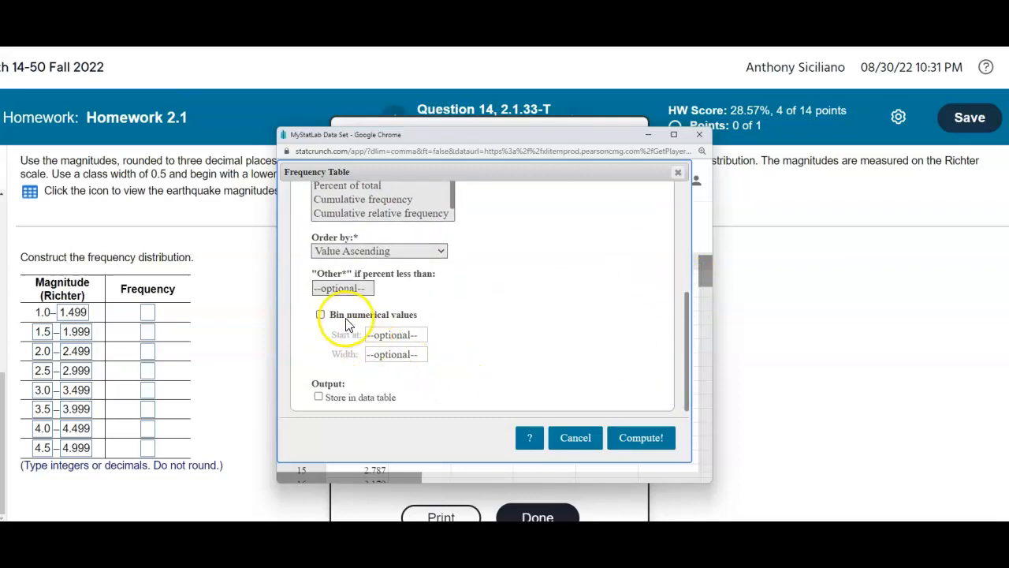
left_click(320, 316)
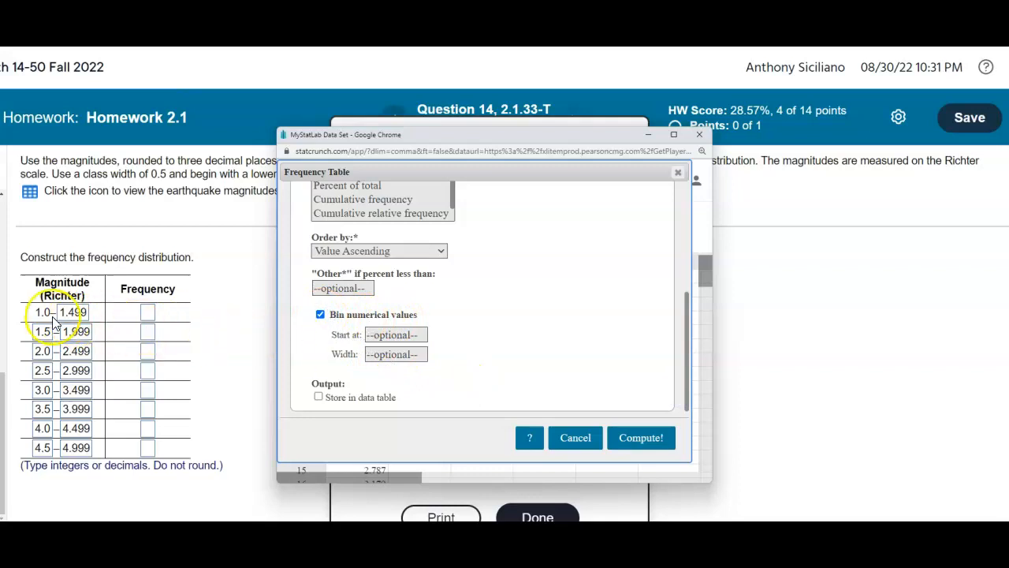
left_click(399, 334)
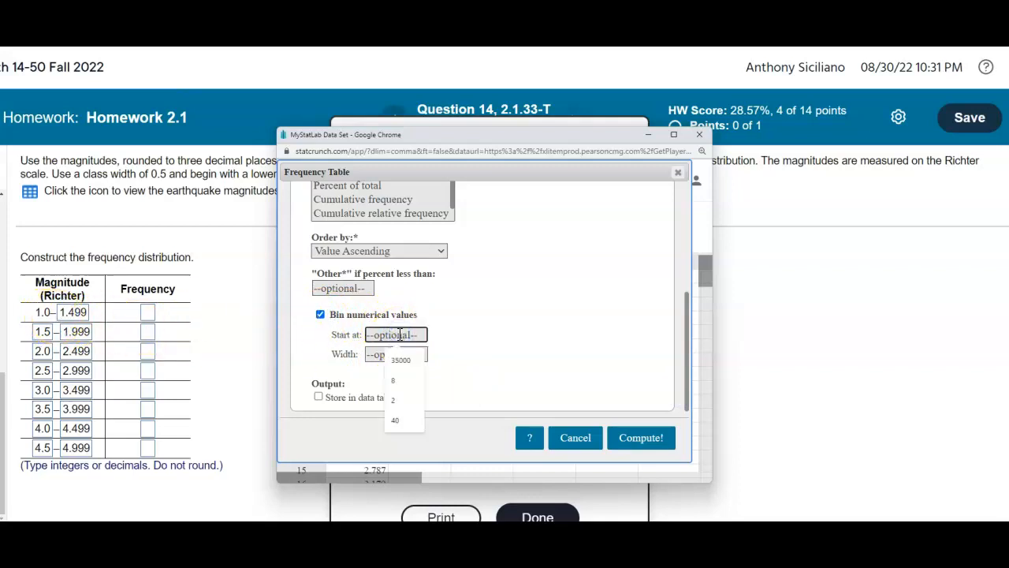
type("1.0")
left_click(406, 357)
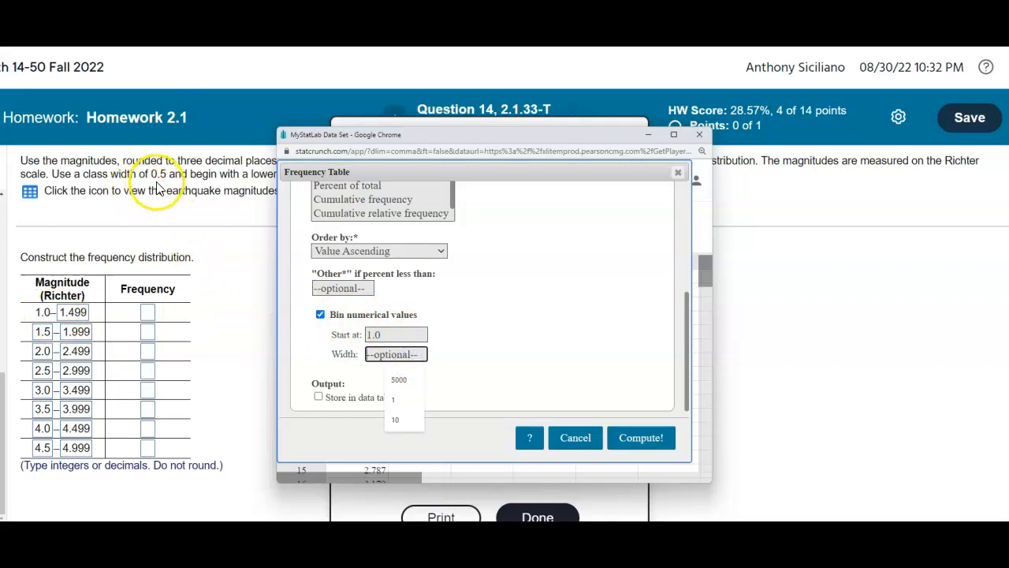
type("0.5")
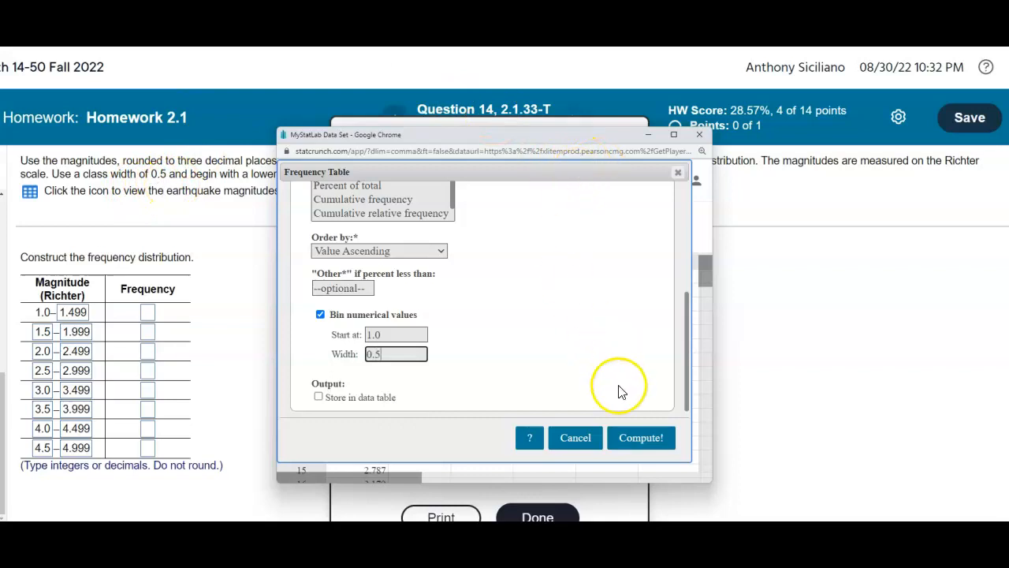
left_click(637, 439)
left_click_drag(592, 242, 376, 211)
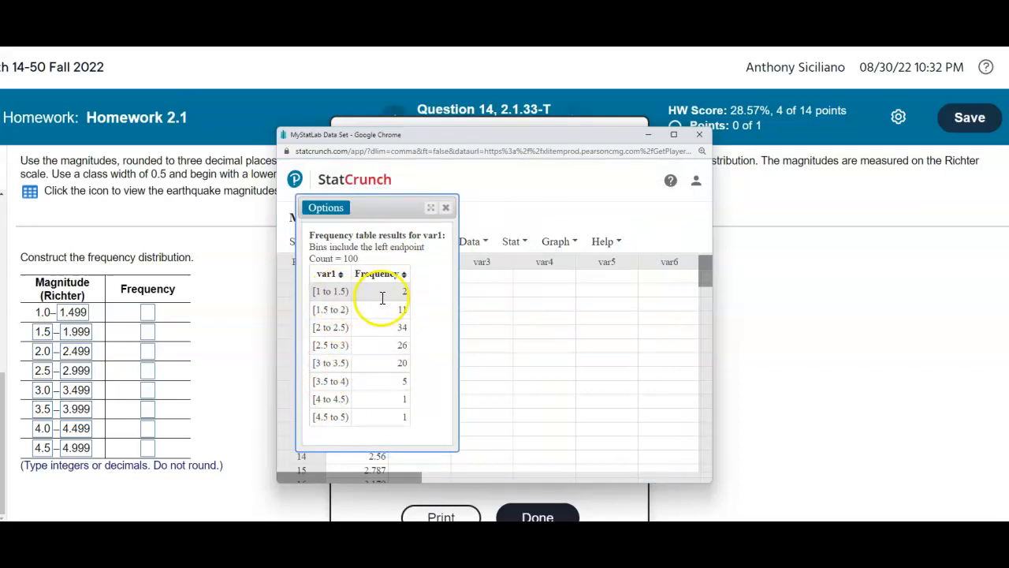
Enter frequencies 2, 11 and 34 for the first three magnitude classes in the homework table
left_click(145, 315)
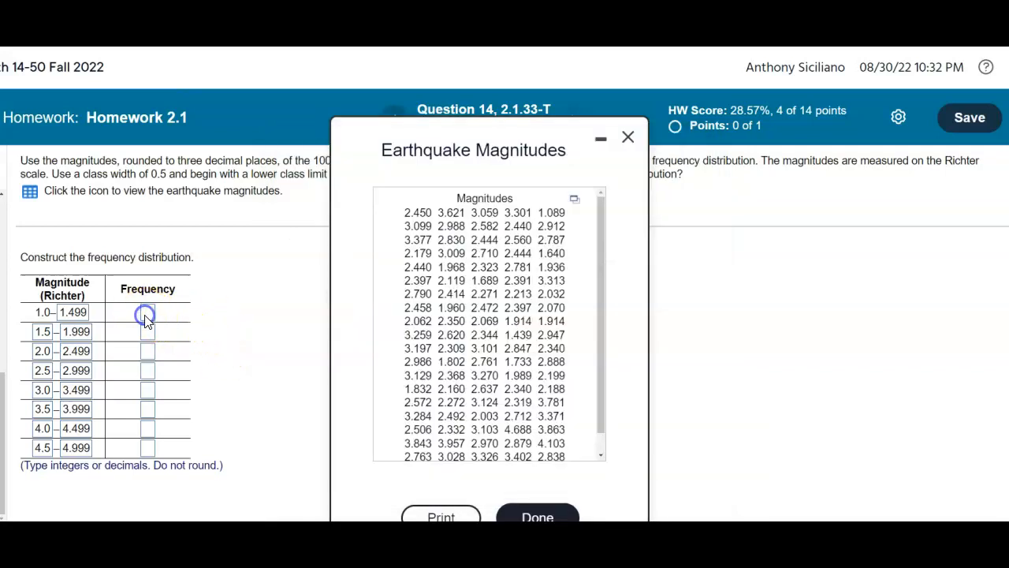
type("2")
left_click(148, 334)
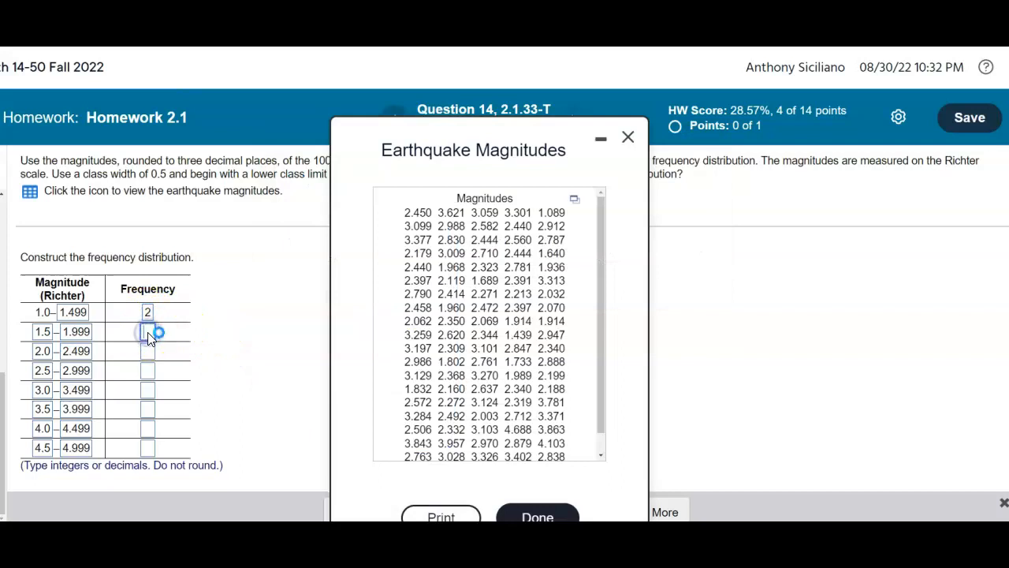
left_click(155, 366)
left_click(149, 352)
type("34")
key("Tab")
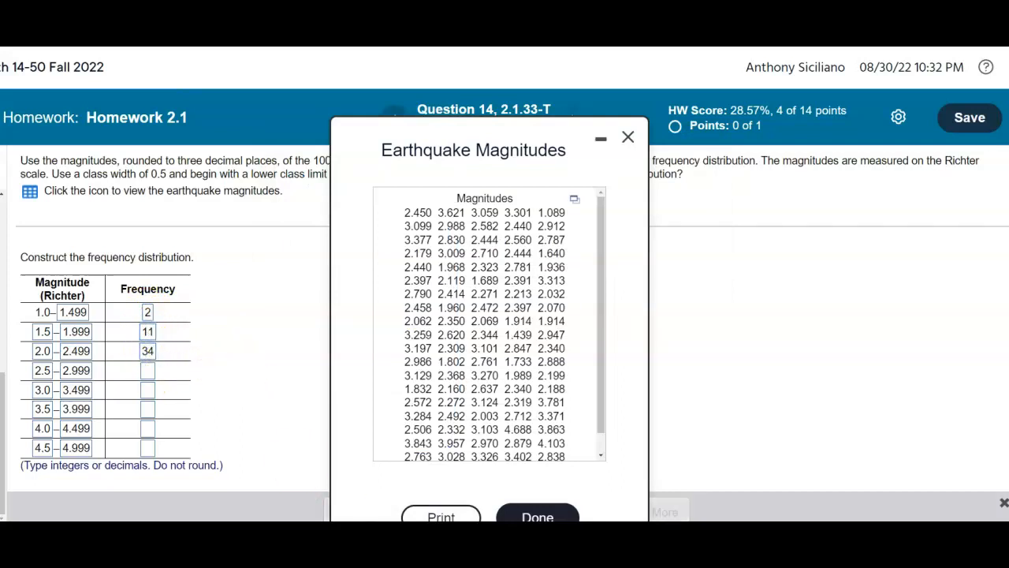
Consult the StatCrunch results and enter frequencies 26, 20, 5, 1 and 1 for the classes from 2.5–2.999 through 4.5–4.999
mouse_move(509, 552)
left_click(605, 509)
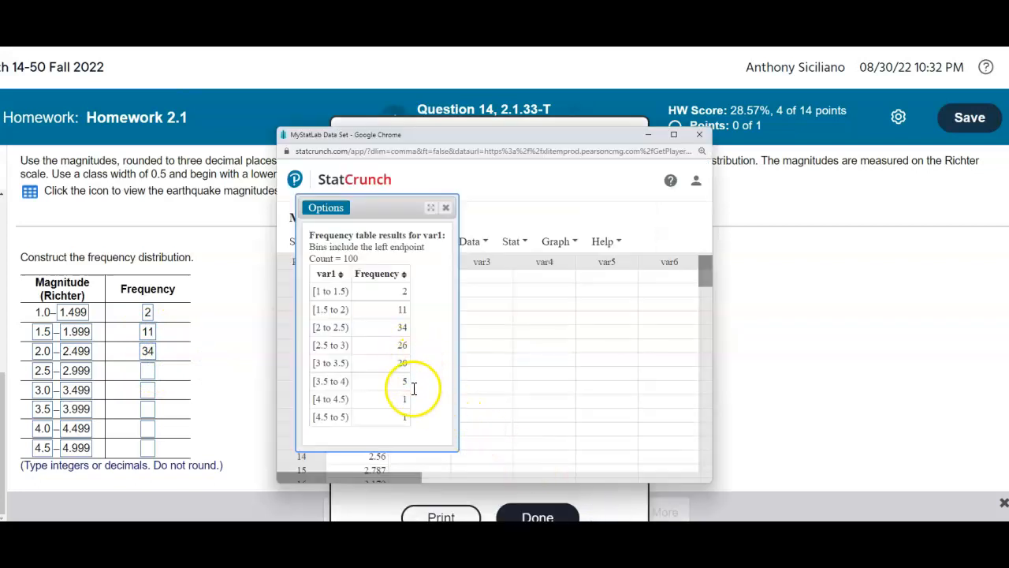
left_click(150, 374)
type("26")
left_click(149, 388)
left_click(151, 413)
type("5")
left_click(151, 429)
type("1")
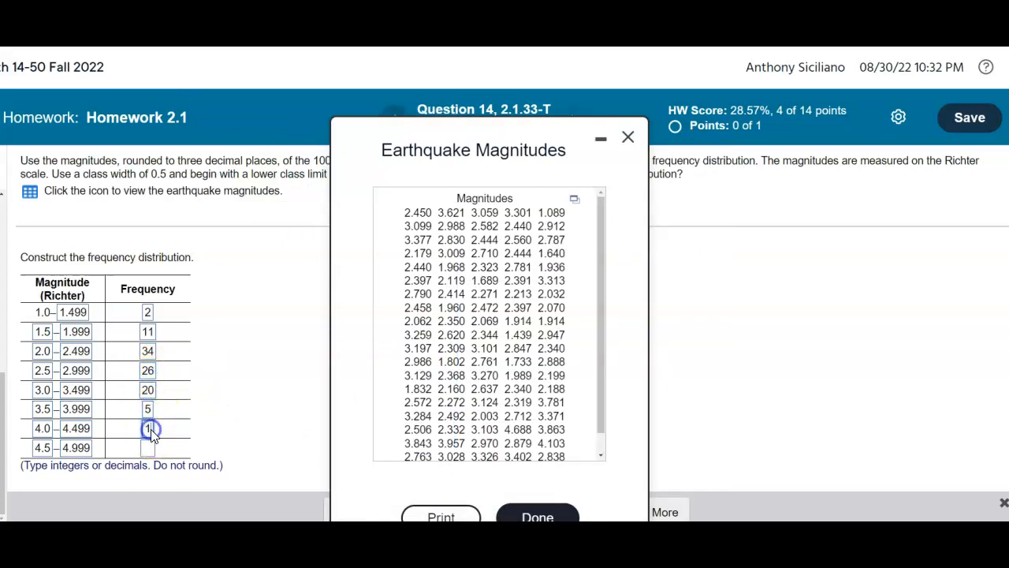
type("1")
Close the Earthquake Magnitudes data set, submit the completed frequency distribution for checking and dismiss the feedback
left_click(628, 137)
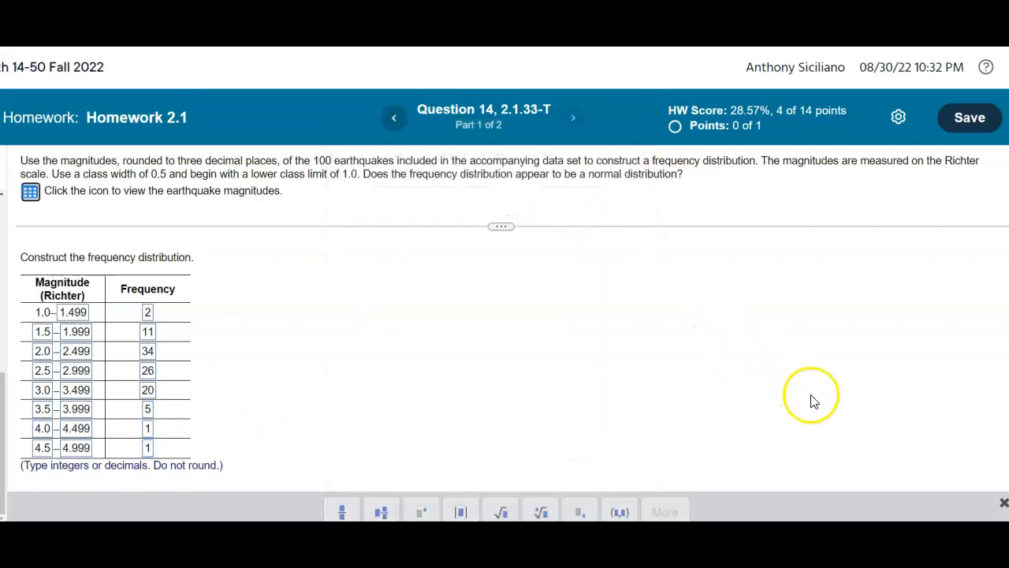
left_click(939, 545)
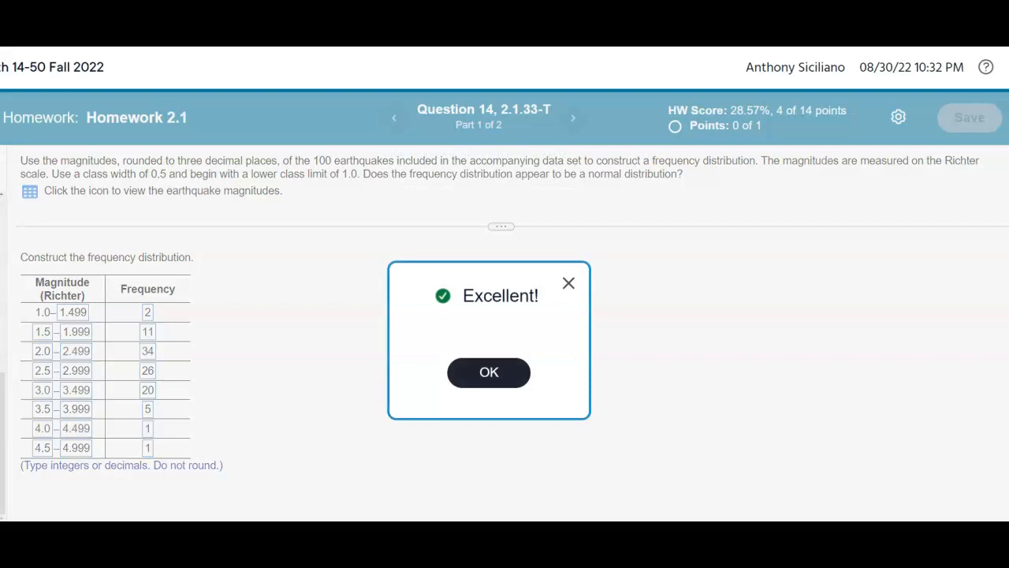
left_click(489, 373)
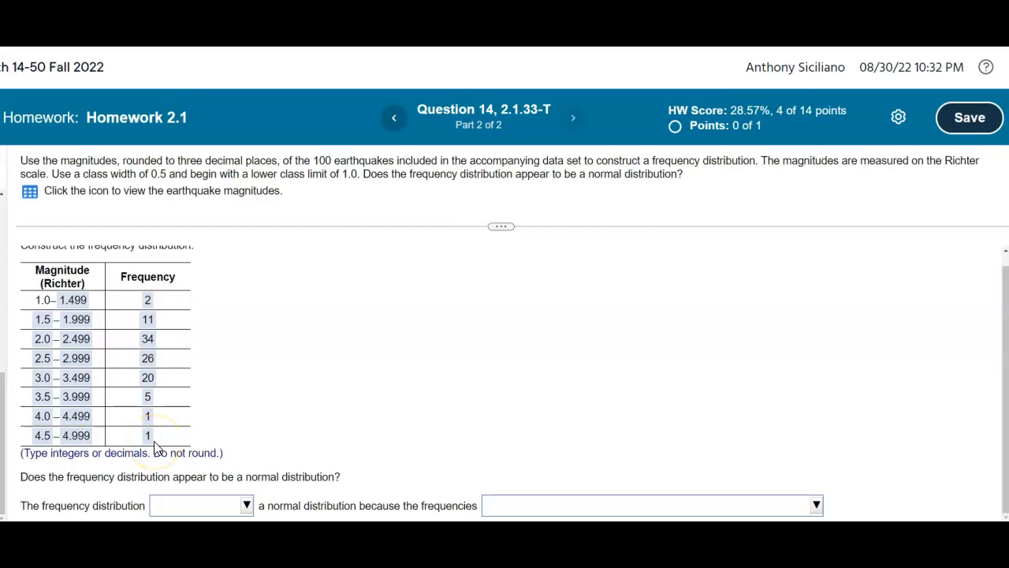
Answer that the frequency distribution "is very likely not" a normal distribution
left_click(246, 506)
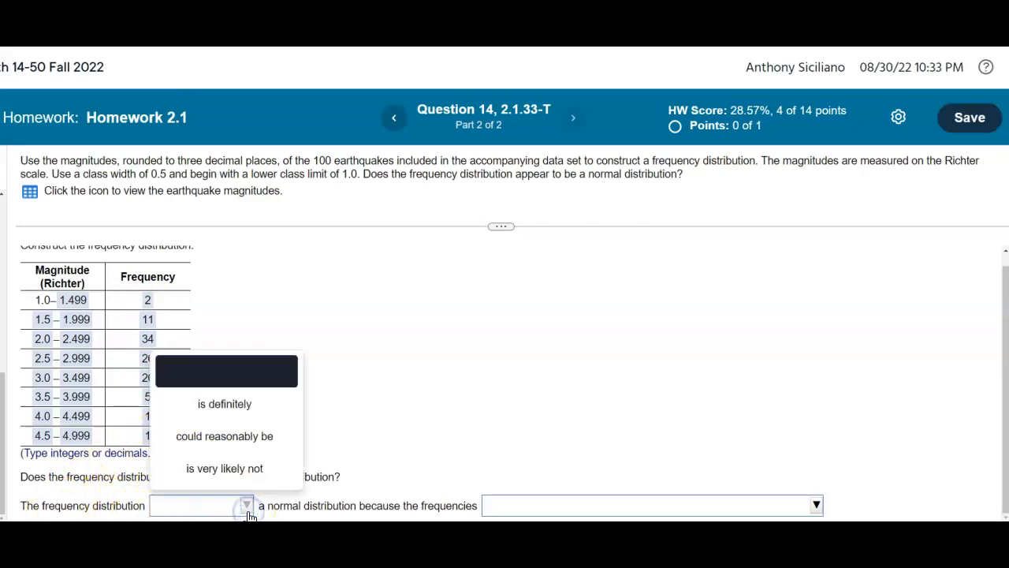
left_click(250, 473)
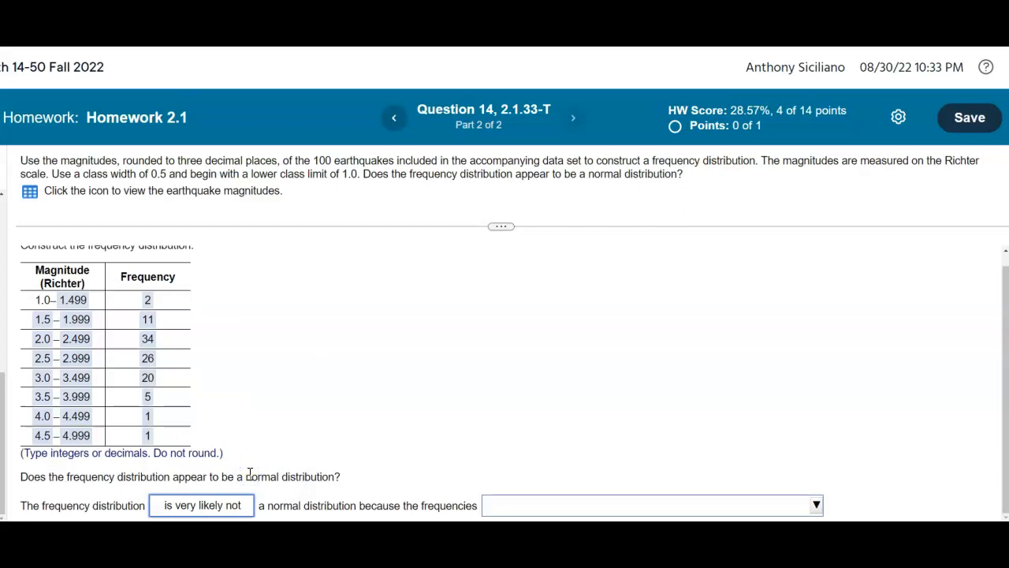
left_click(236, 508)
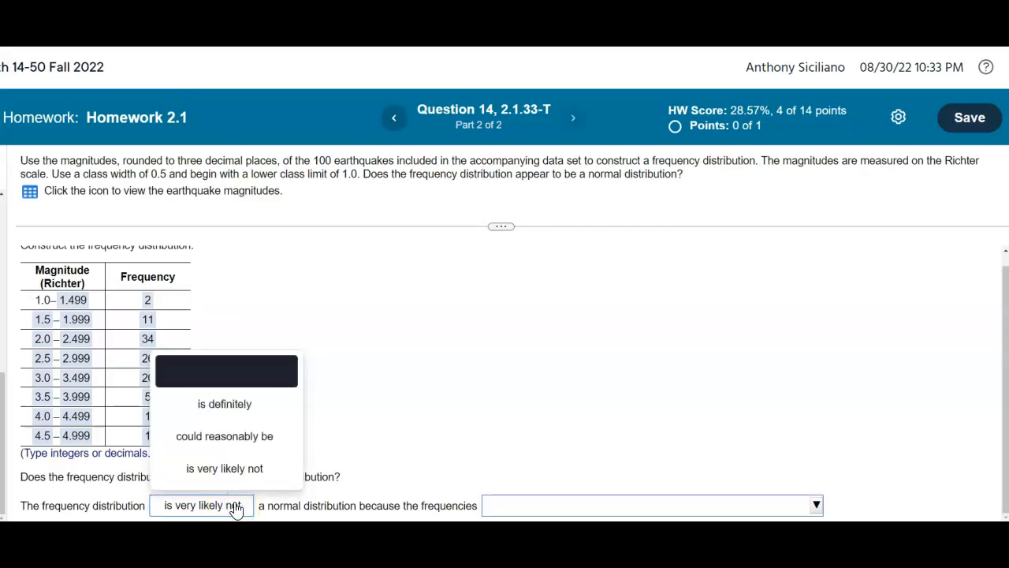
left_click(235, 509)
left_click(286, 489)
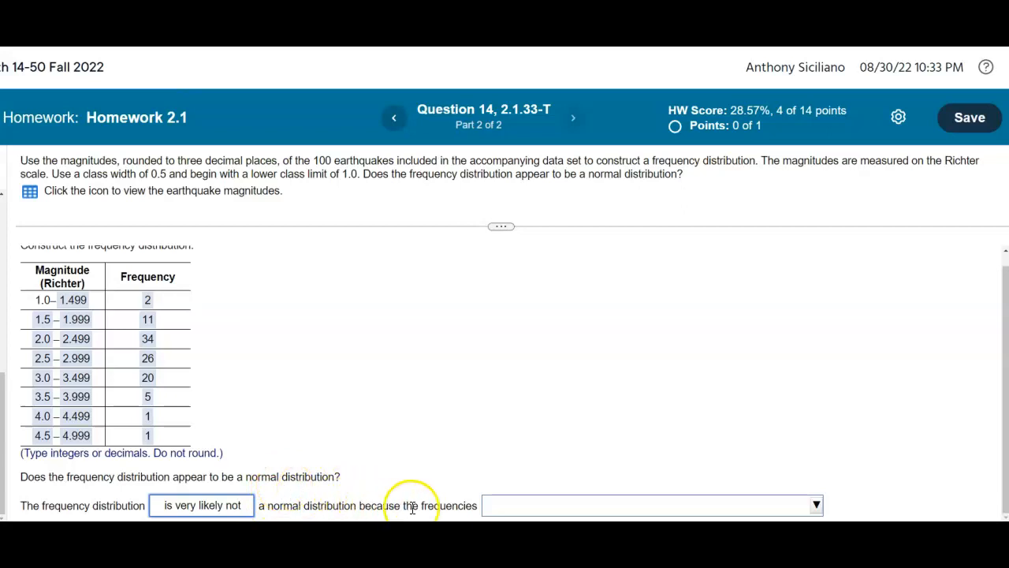
Choose the reason "start low, increase, and then decrease, but are not roughly symmetric", submit the answer and dismiss the feedback
left_click(816, 505)
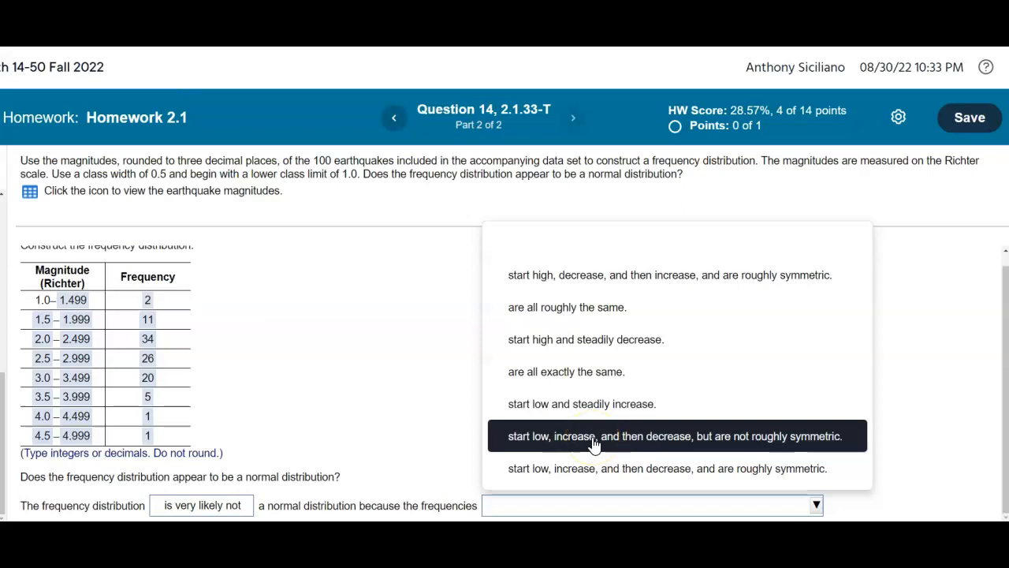
left_click(746, 436)
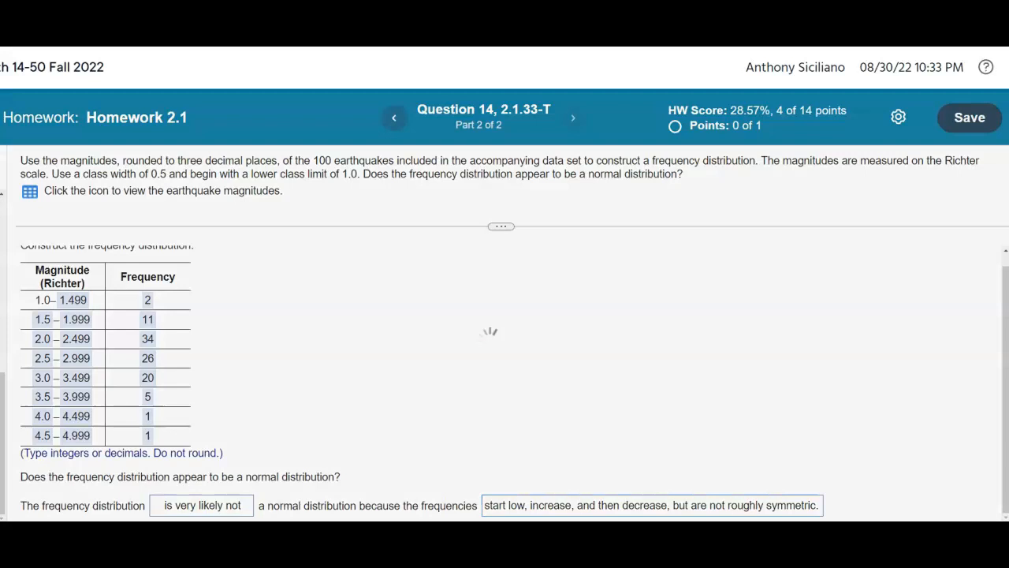
left_click(489, 371)
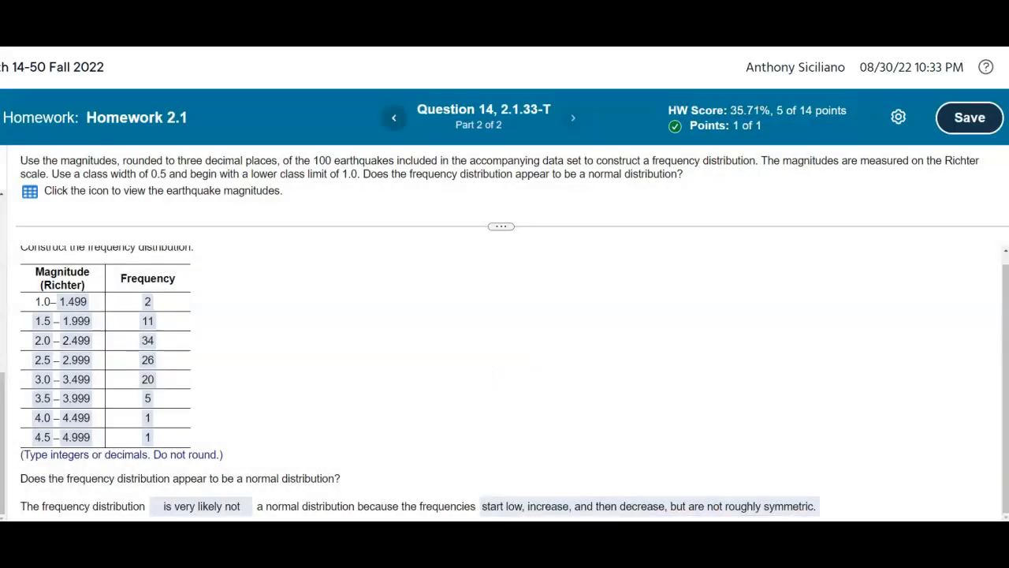